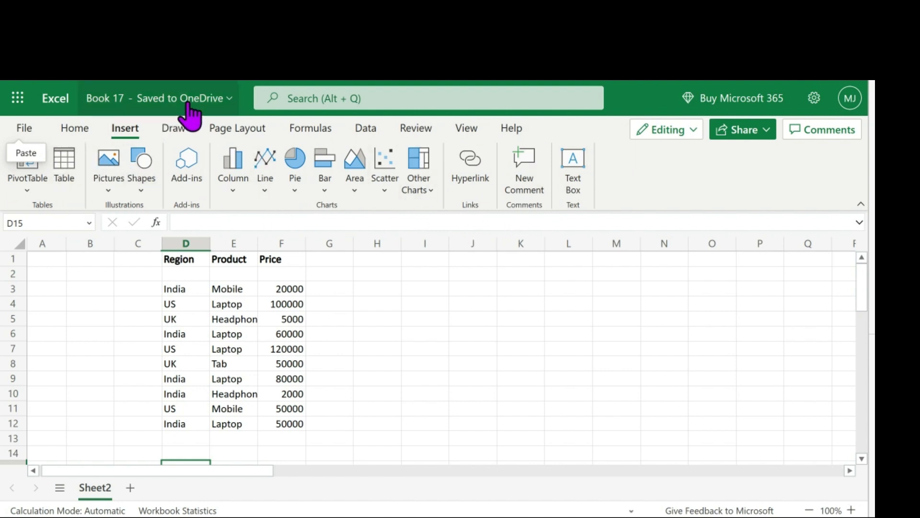
pyautogui.click(75, 129)
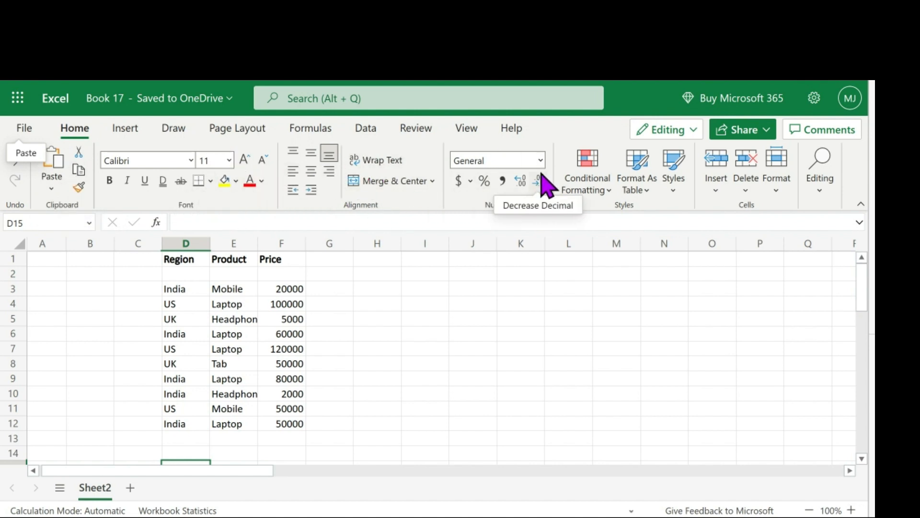
pyautogui.click(131, 128)
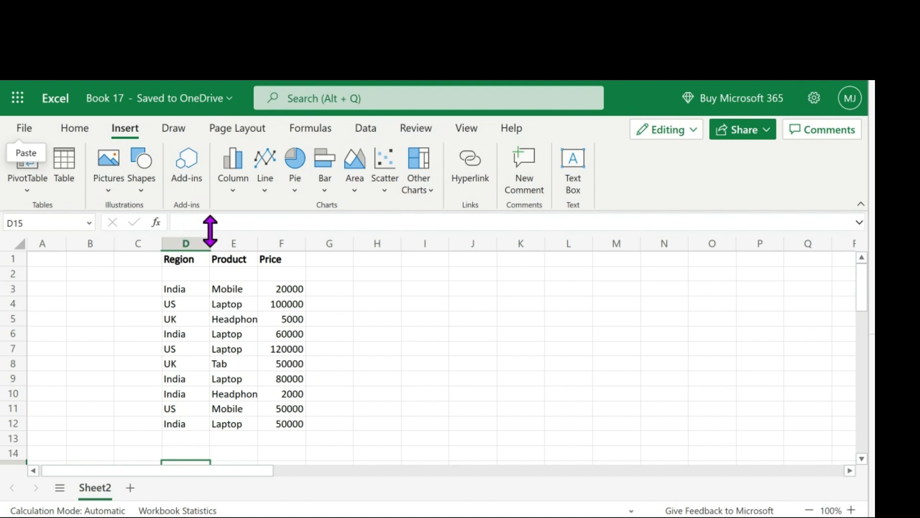
pyautogui.click(302, 223)
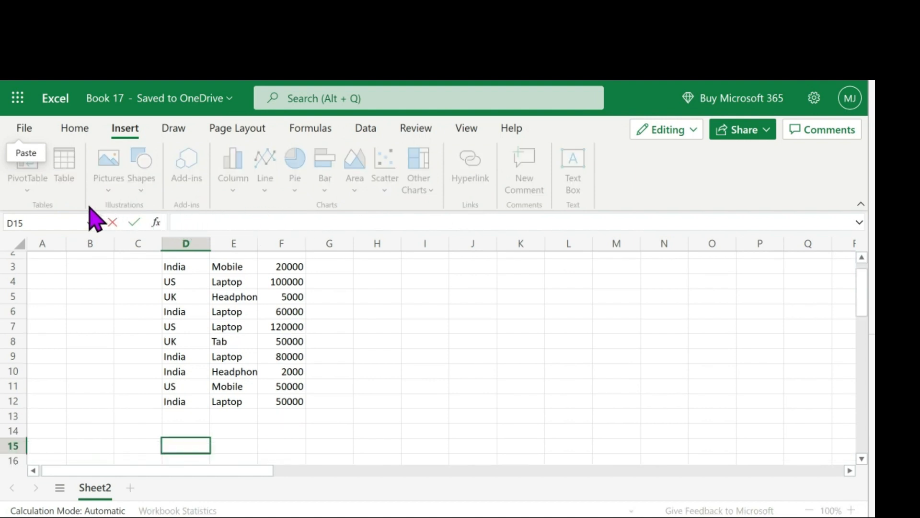
# Enter the formula =78+78 in cell I7 and reselect that cell to show its formula
pyautogui.click(444, 328)
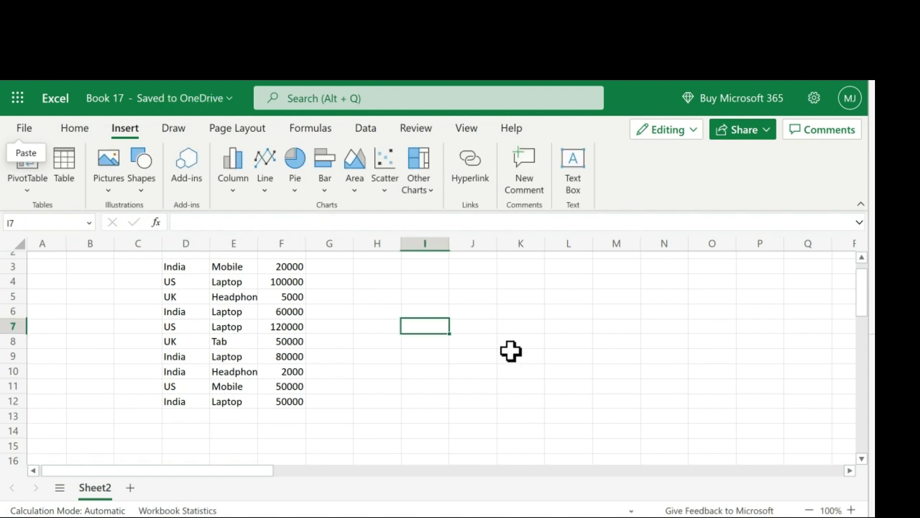
pyautogui.write('78+78')
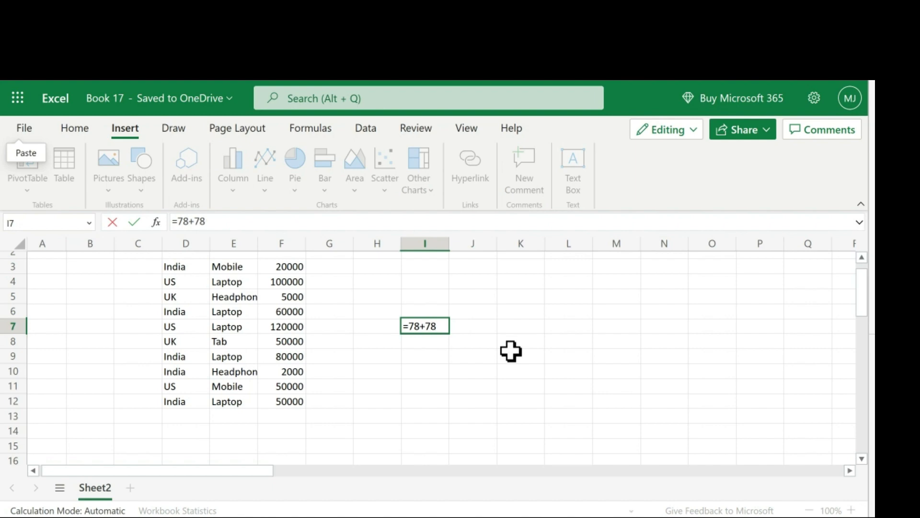
pyautogui.press('Return')
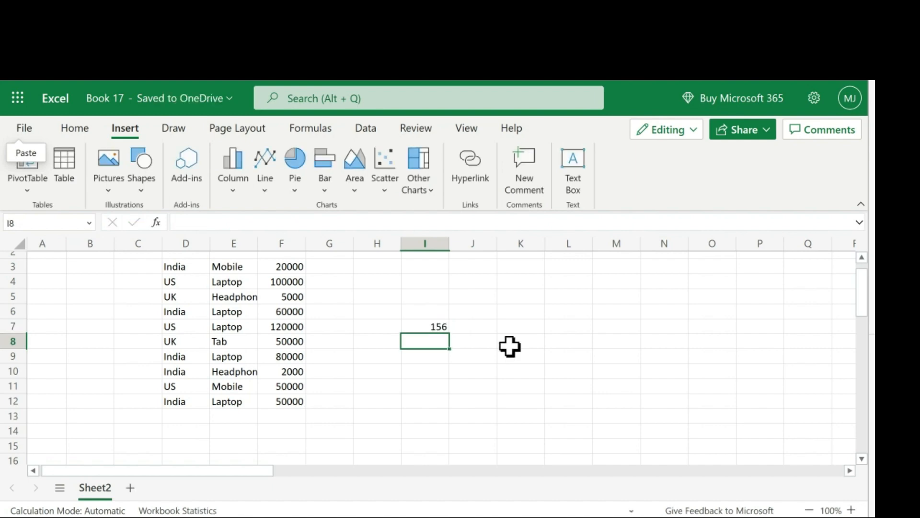
pyautogui.click(440, 327)
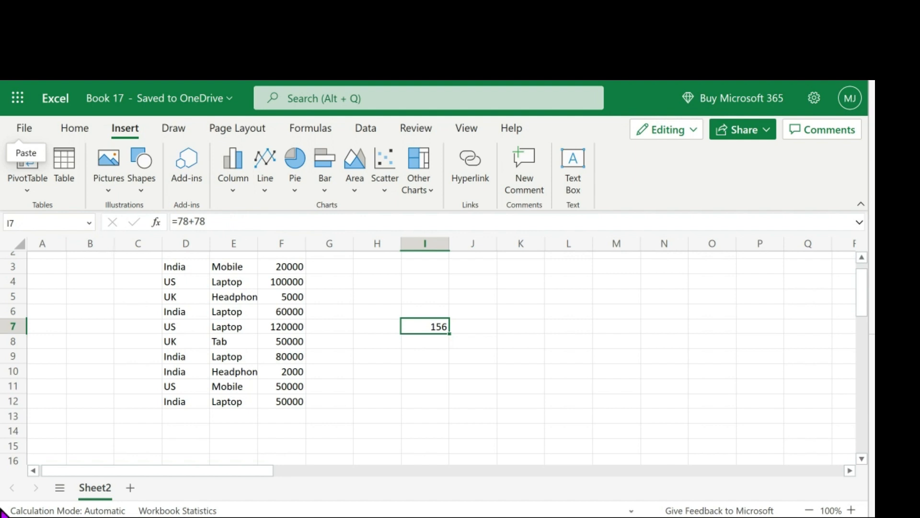
# Examine individual cells, rows and columns in and around the Region, Product and Price table on Sheet2
pyautogui.click(233, 296)
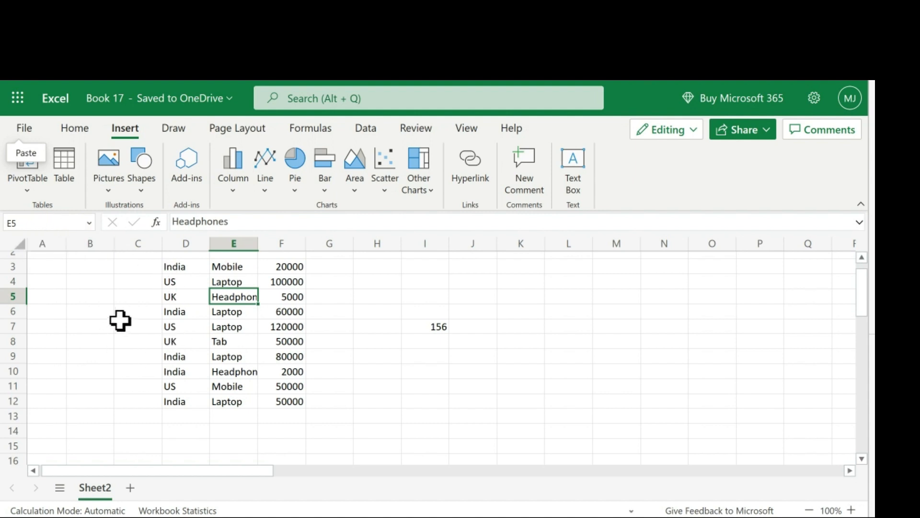
pyautogui.scroll(1, 76, 331)
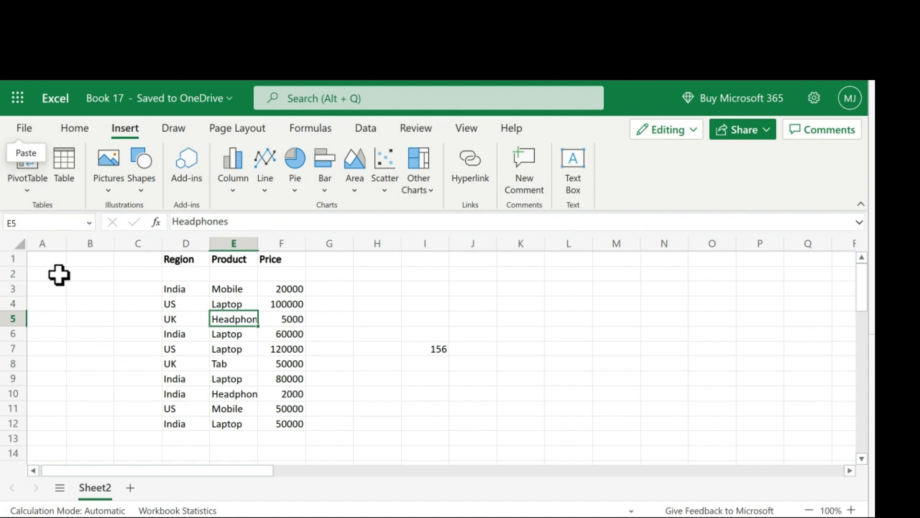
pyautogui.click(52, 261)
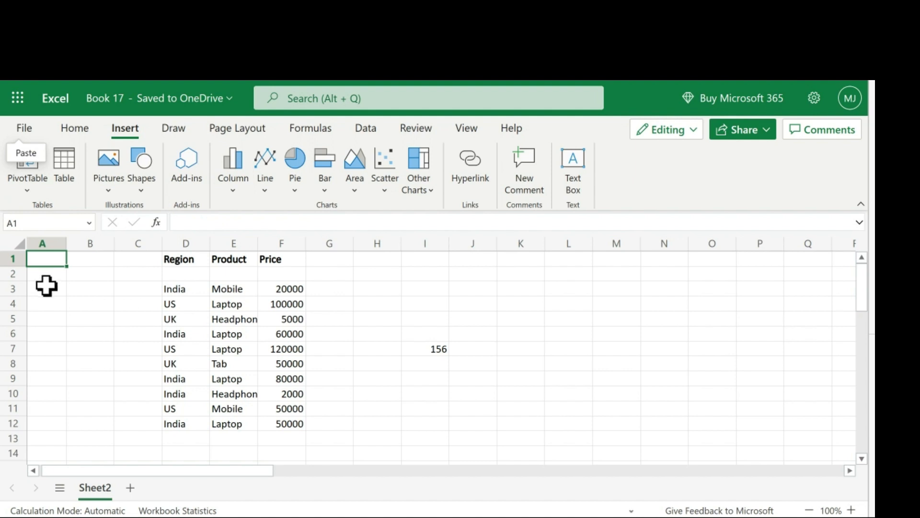
pyautogui.click(54, 282)
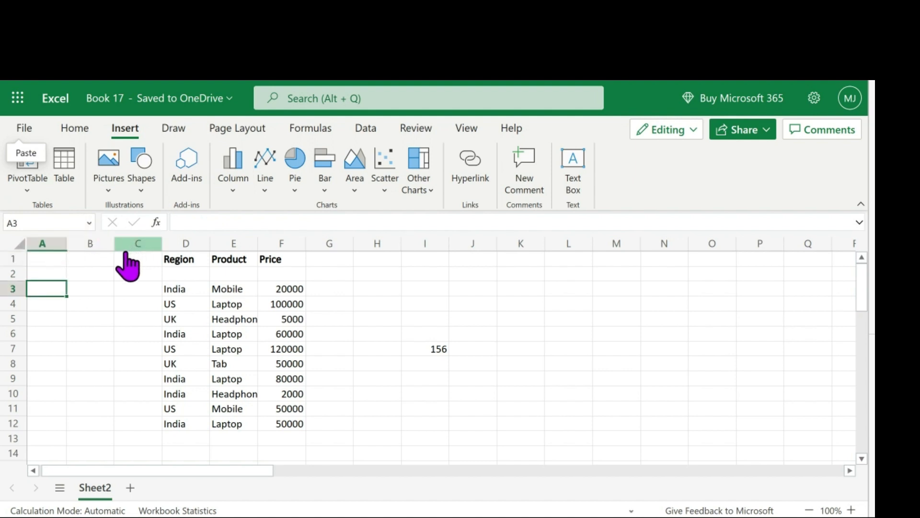
pyautogui.click(60, 259)
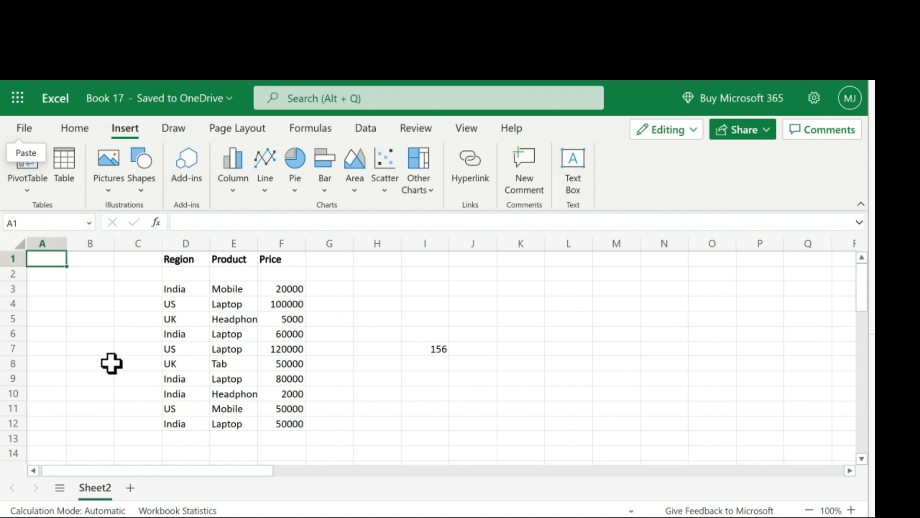
pyautogui.click(80, 351)
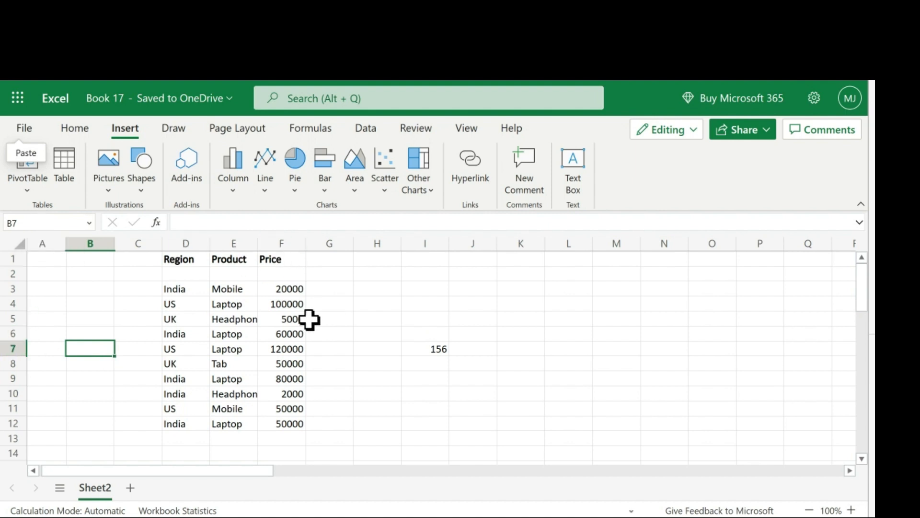
pyautogui.scroll(-2, 282, 380)
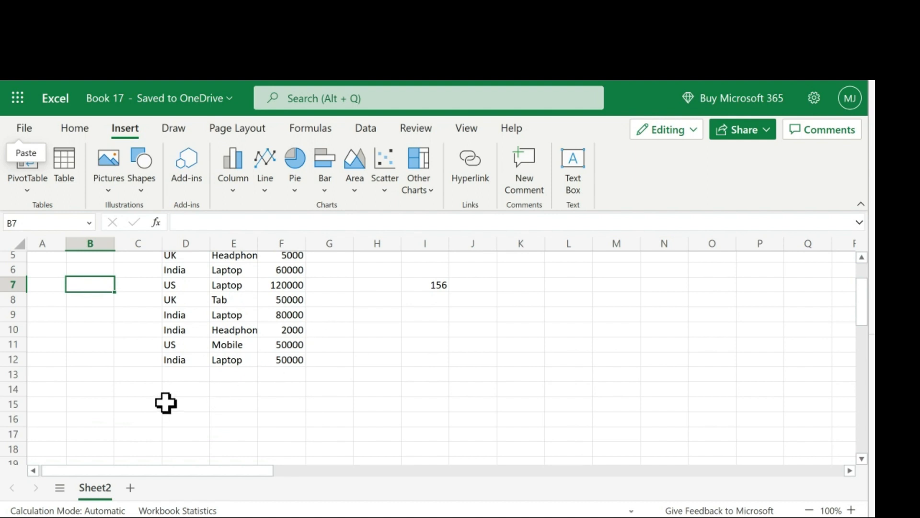
pyautogui.scroll(2, 479, 356)
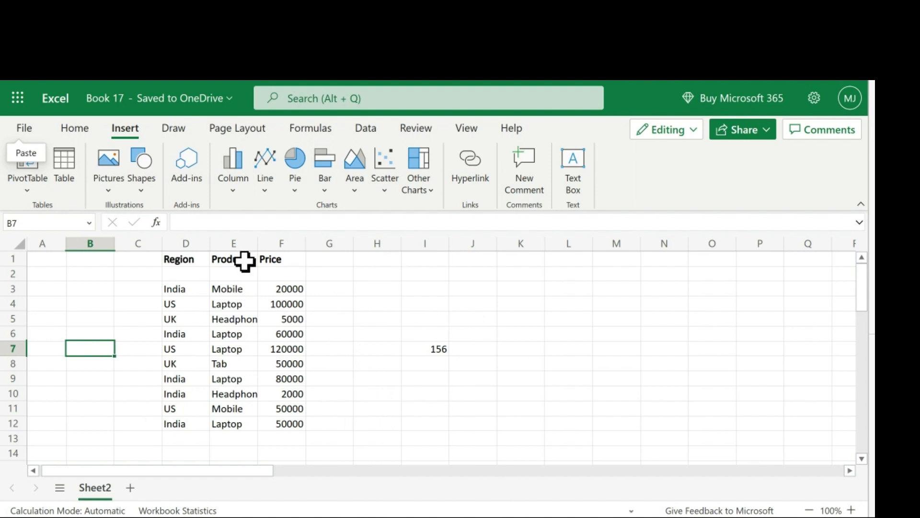
# Add two blank worksheets to the workbook and confirm the existing name of Sheet2 in its rename dialog
pyautogui.click(130, 488)
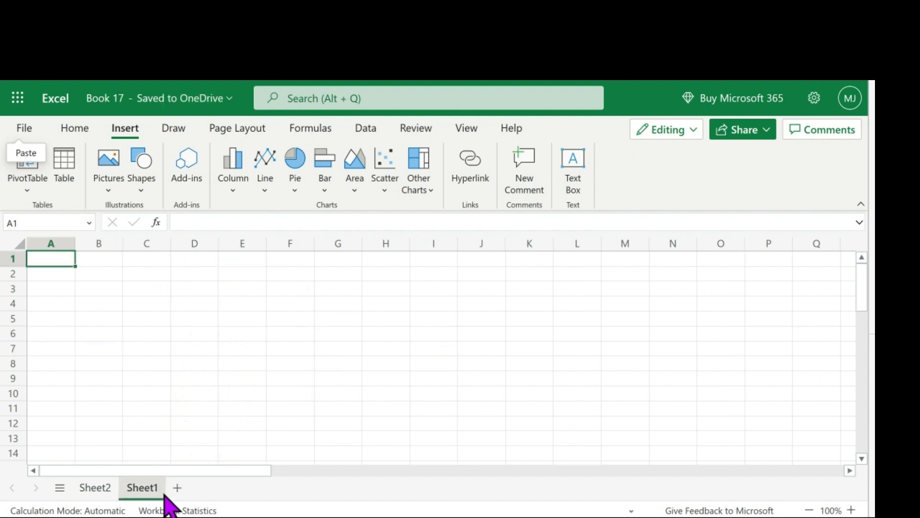
pyautogui.click(178, 487)
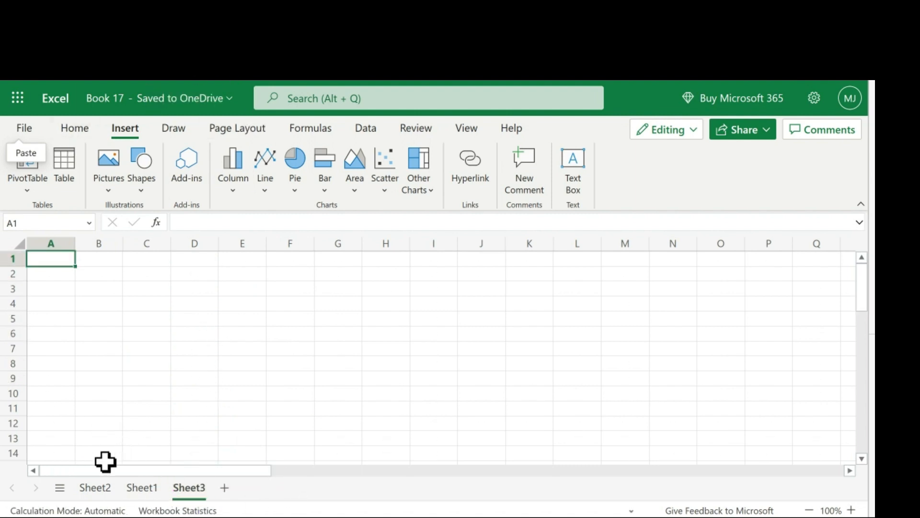
pyautogui.doubleClick(100, 492)
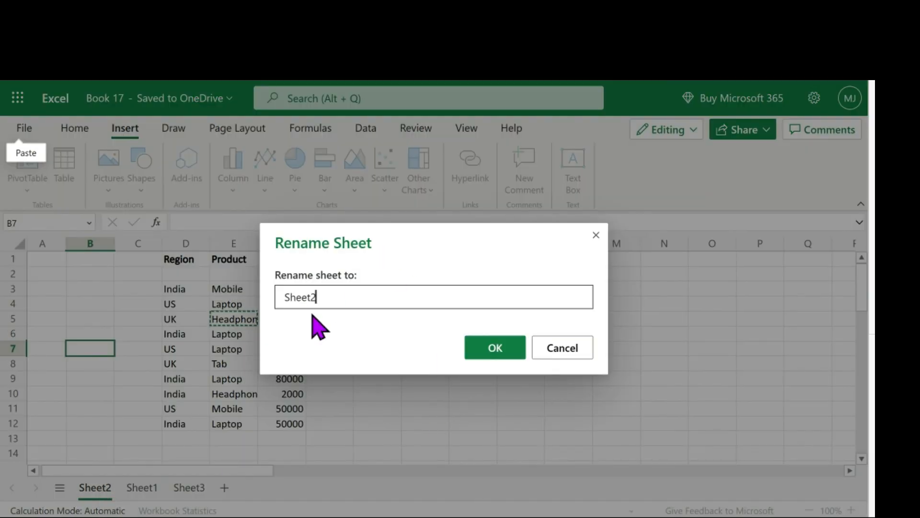
pyautogui.click(519, 351)
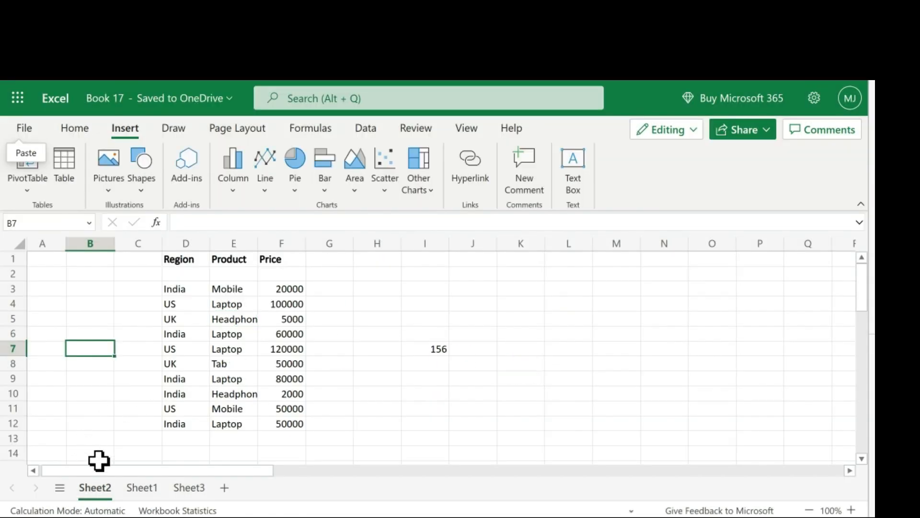
pyautogui.rightClick(103, 487)
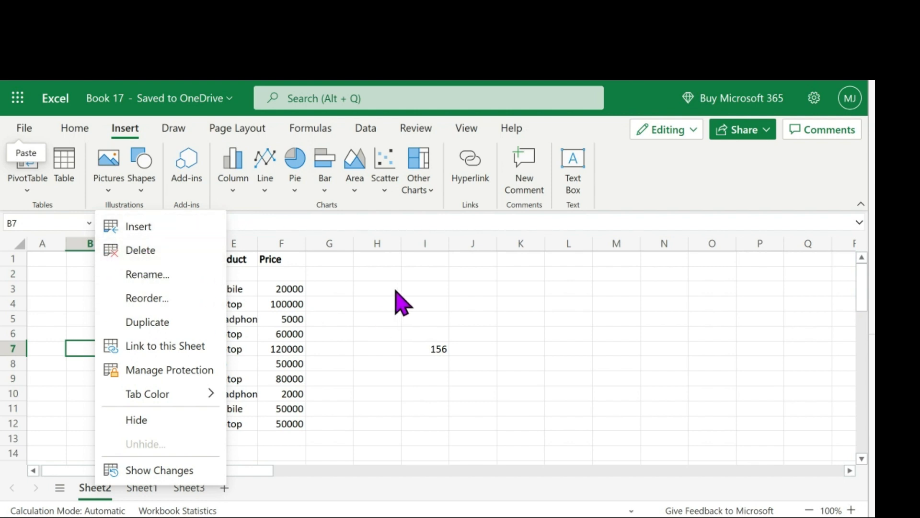
pyautogui.click(142, 250)
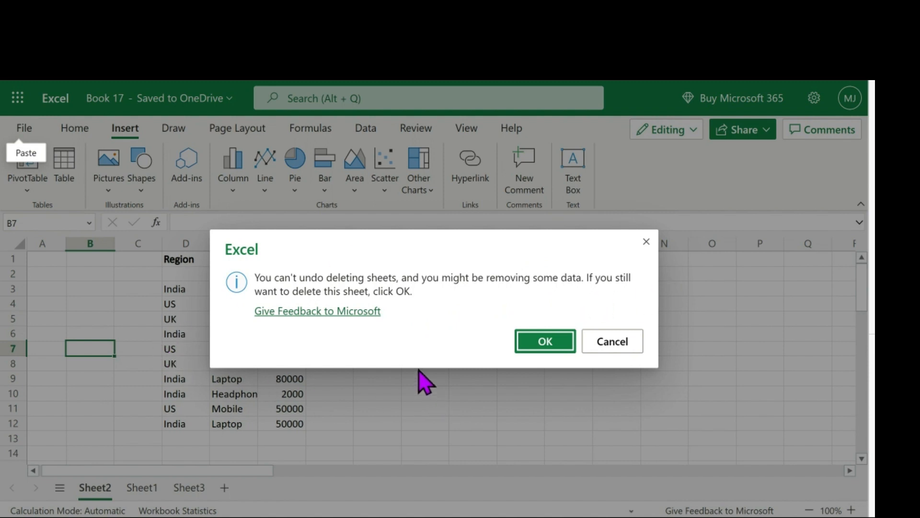
pyautogui.click(629, 344)
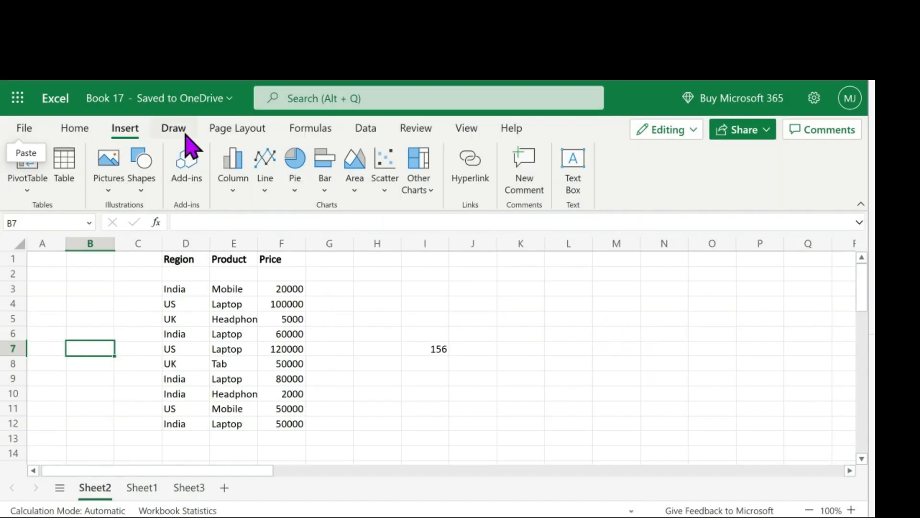
pyautogui.rightClick(92, 488)
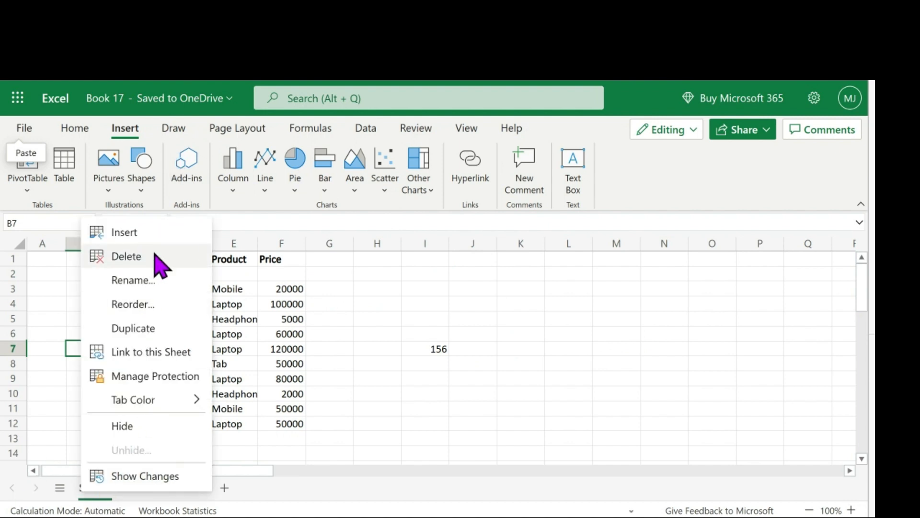
pyautogui.click(380, 302)
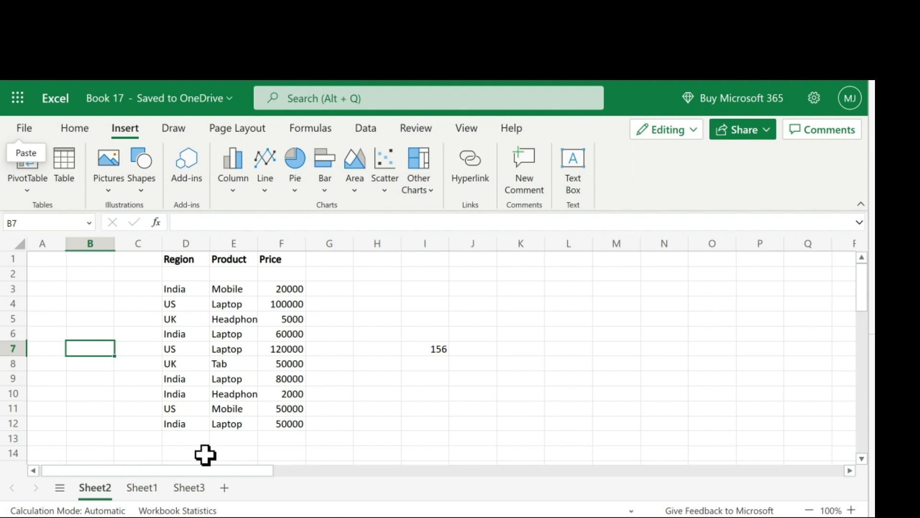
# Enter the numbers 45, 56 and 23 in cells K4, K5 and K6 of Sheet2
pyautogui.click(535, 304)
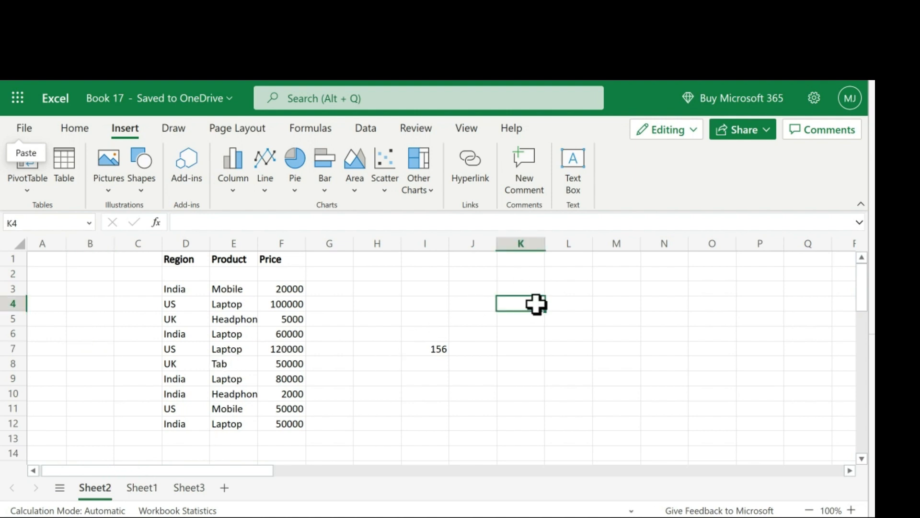
pyautogui.write('45')
pyautogui.press('Return')
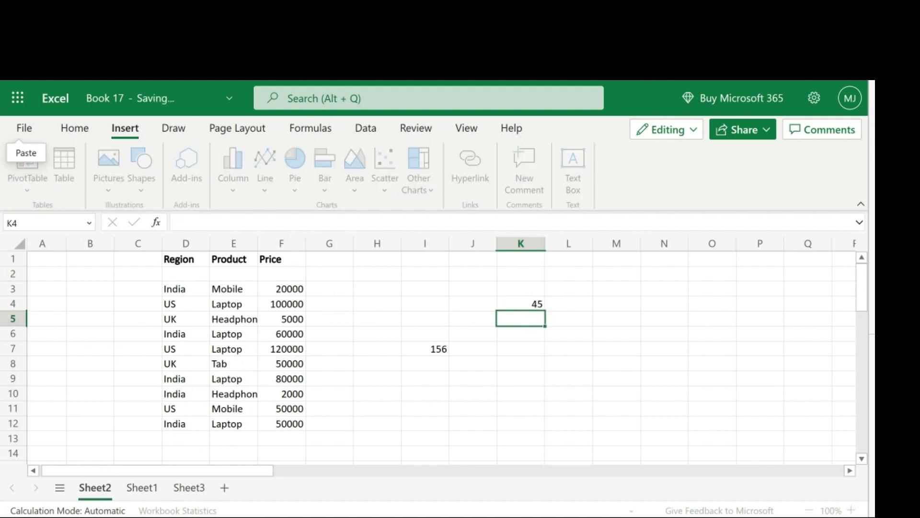
pyautogui.write('56')
pyautogui.press('Return')
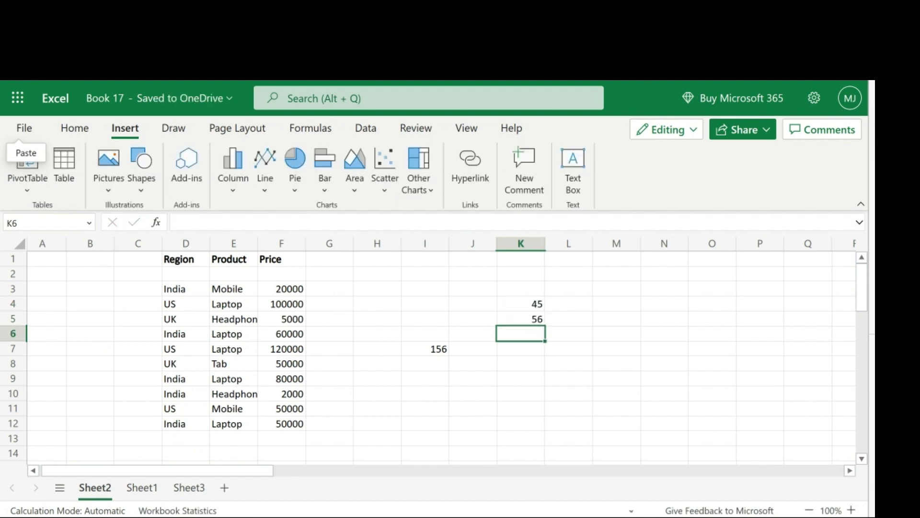
pyautogui.write('23')
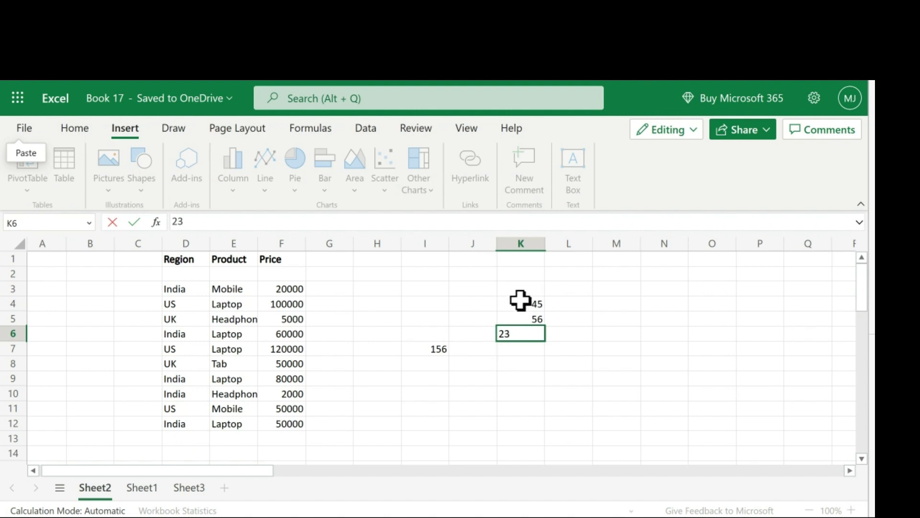
pyautogui.click(530, 316)
pyautogui.click(531, 335)
pyautogui.rightClick(531, 335)
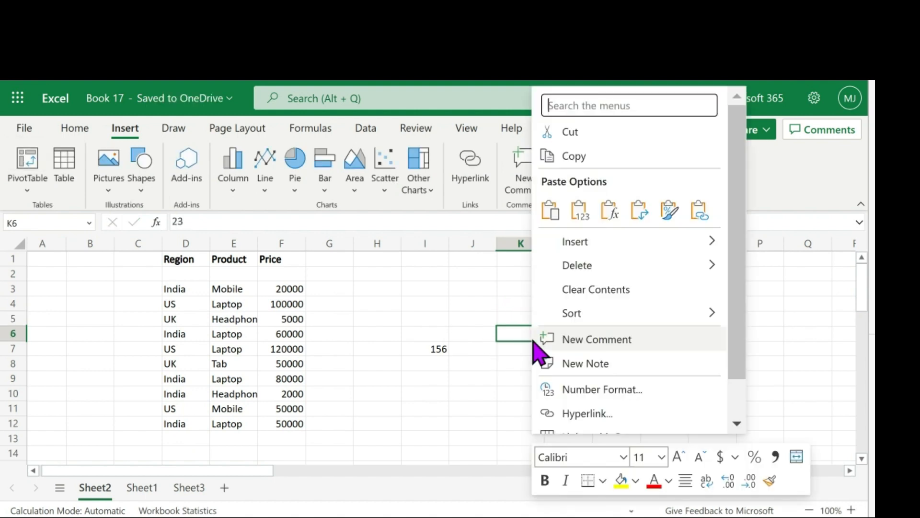
pyautogui.moveTo(595, 270)
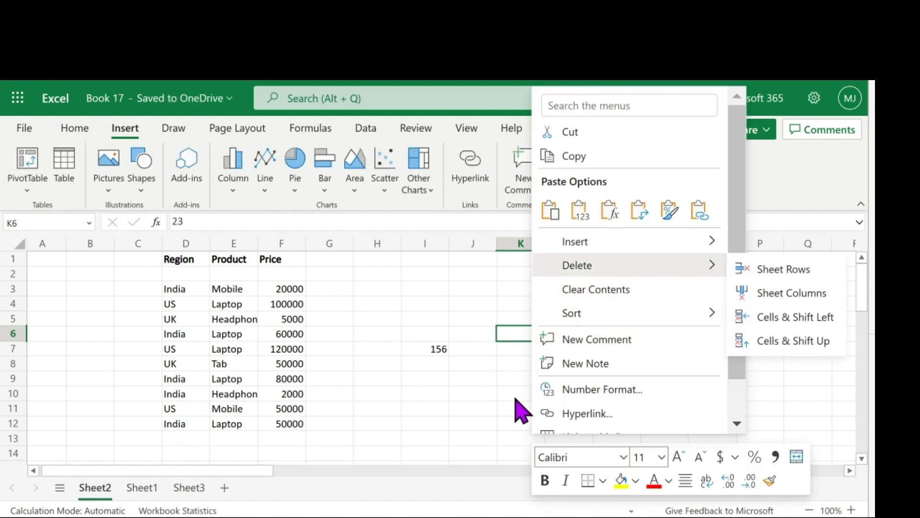
pyautogui.click(825, 314)
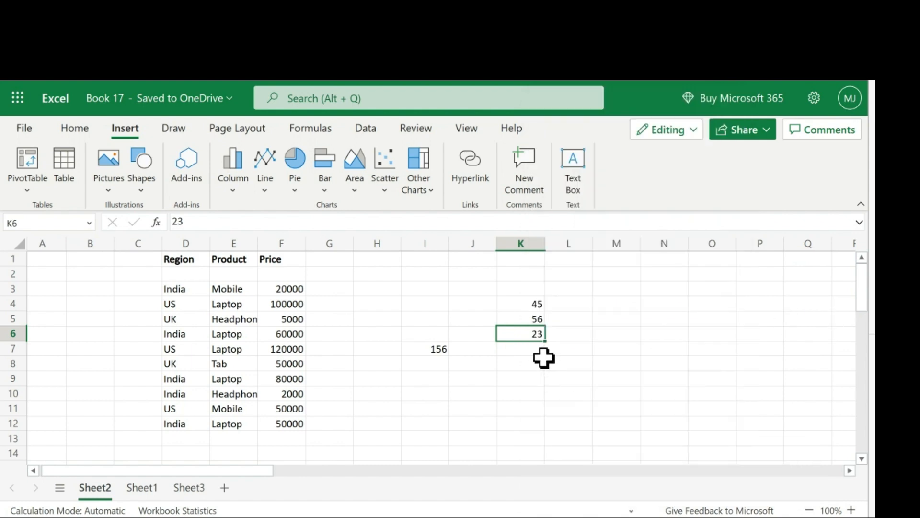
# Clear the contents of cell K4 and undo the deletion
pyautogui.click(513, 307)
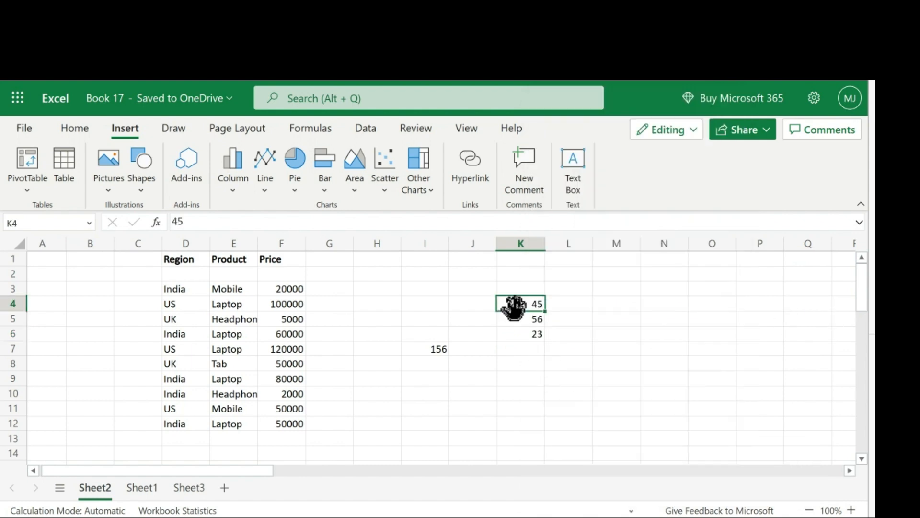
pyautogui.press('Delete')
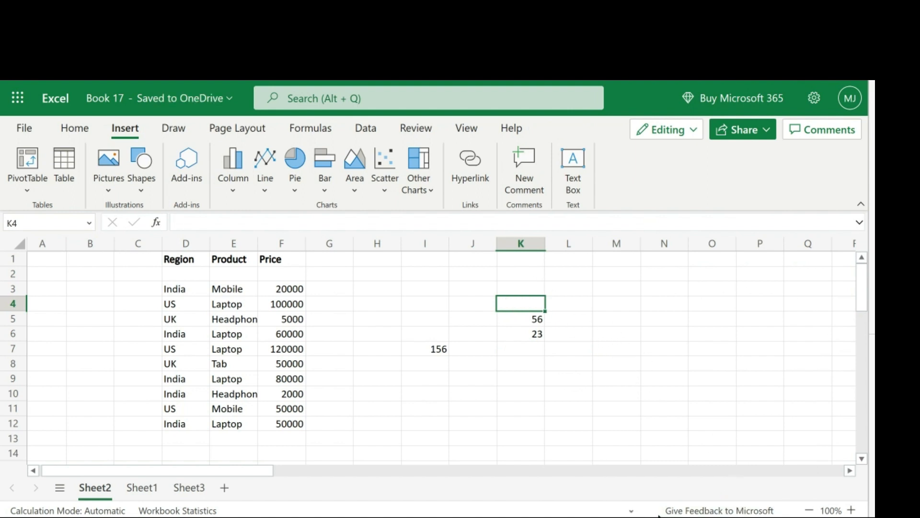
pyautogui.hotkey('ctrl', 'z')
pyautogui.click(141, 488)
pyautogui.click(101, 487)
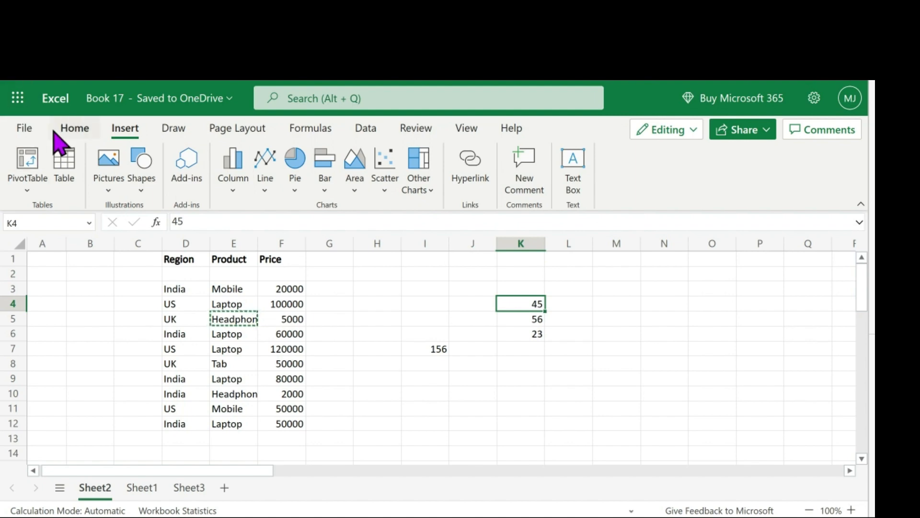
pyautogui.click(24, 127)
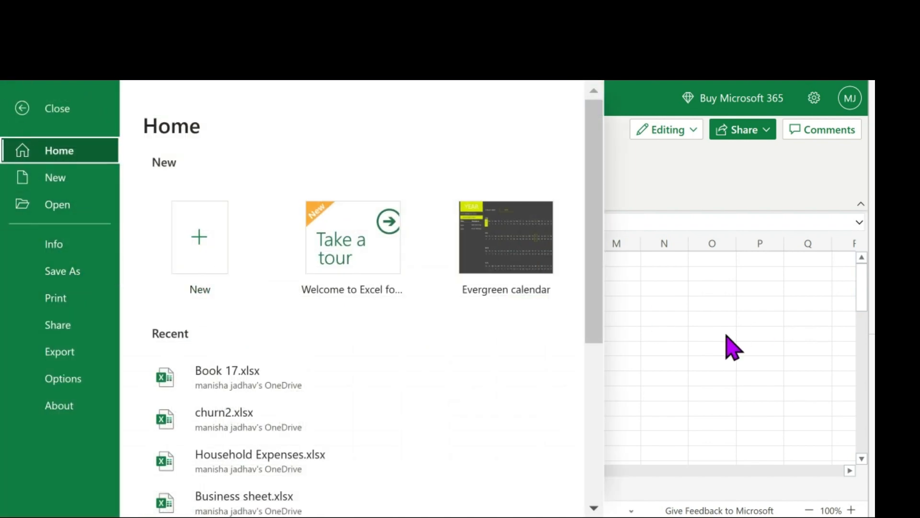
pyautogui.click(739, 326)
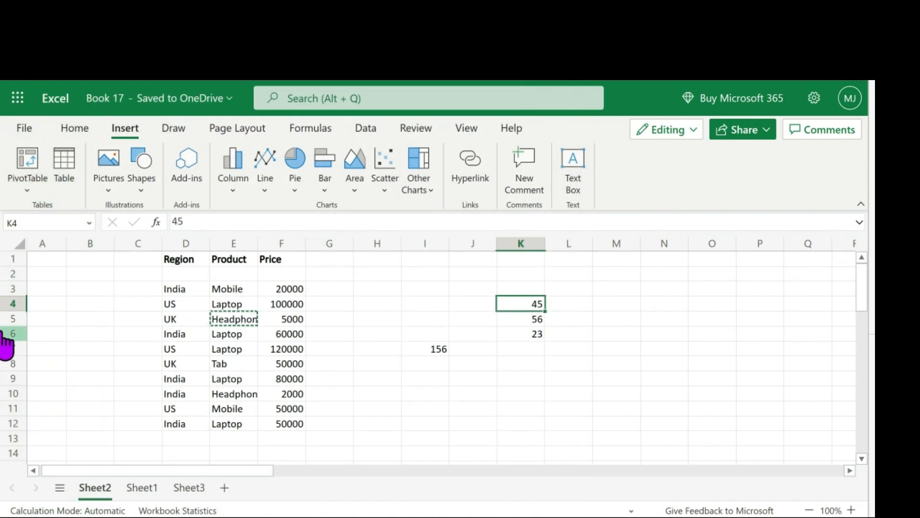
pyautogui.click(98, 99)
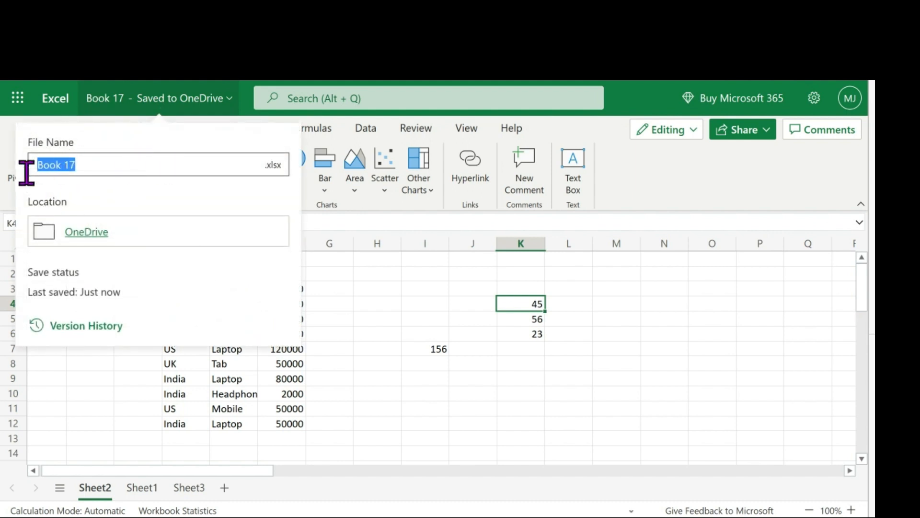
pyautogui.click(660, 378)
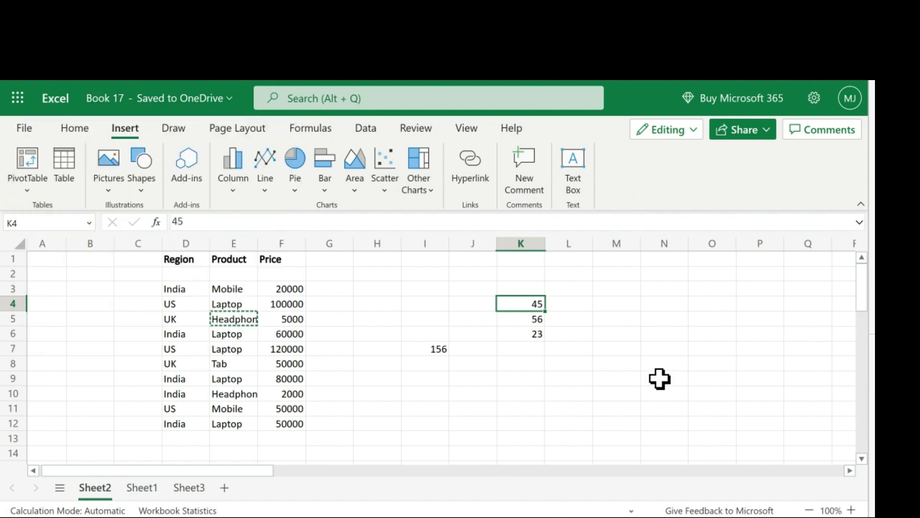